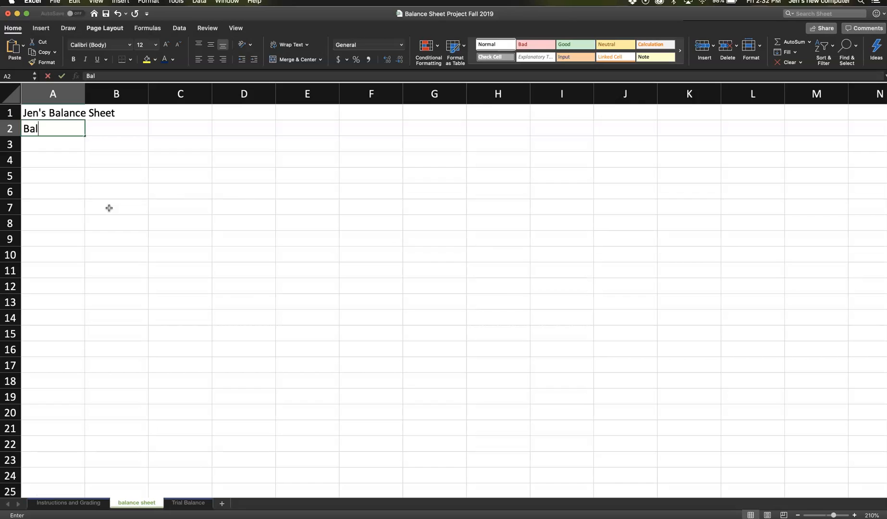
# - Complete the heading "Balance Sheet" in A2 and enter the date December 31, 2019 as text in A3
pyautogui.write('ance Sheet')
pyautogui.press('Return')
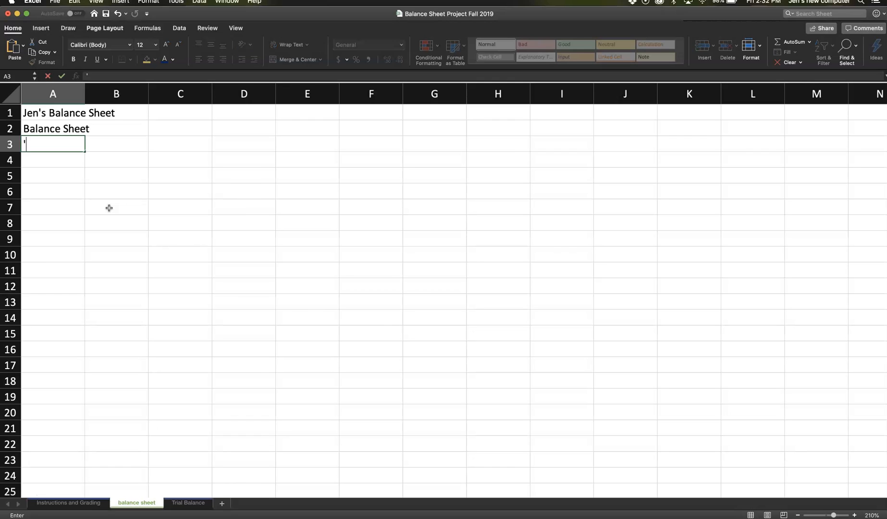
pyautogui.write("'December 31, 2019")
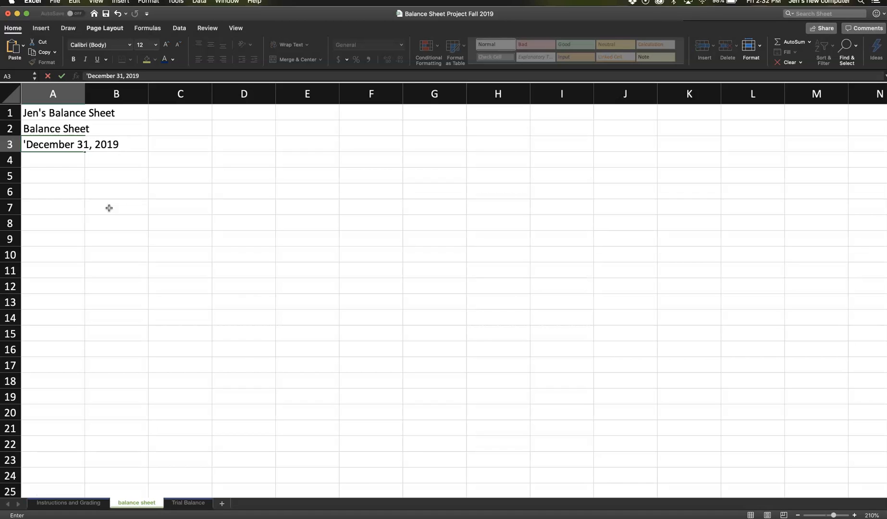
pyautogui.press('Return')
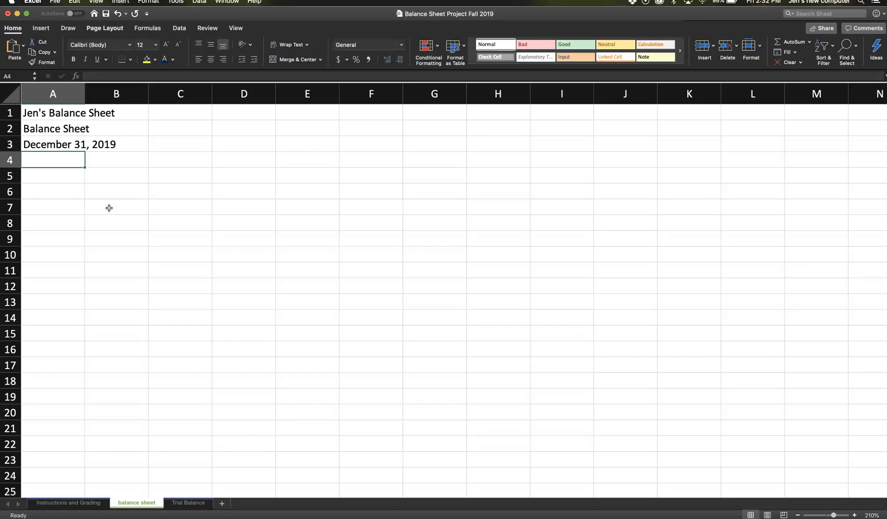
# - Merge and center the title in row 1 across columns A to G
pyautogui.press('Up')
pyautogui.press('Up')
pyautogui.press('Up')
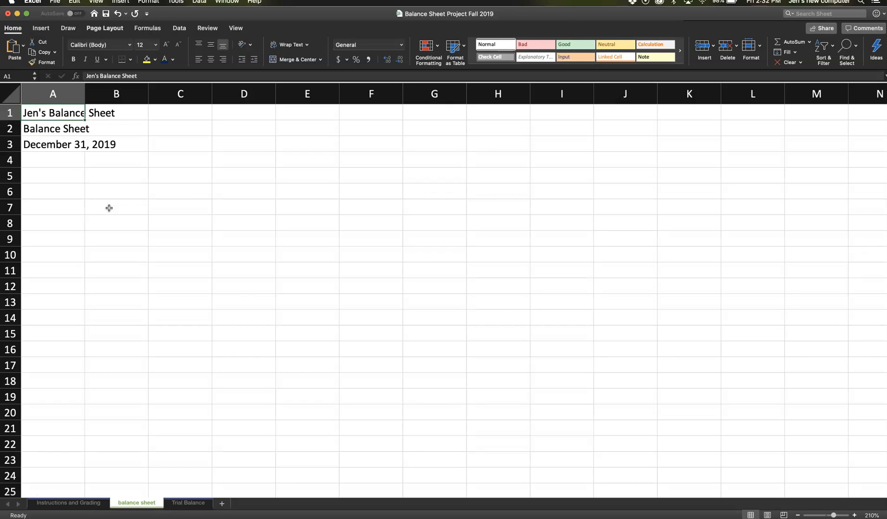
pyautogui.press('Down')
pyautogui.press('Down')
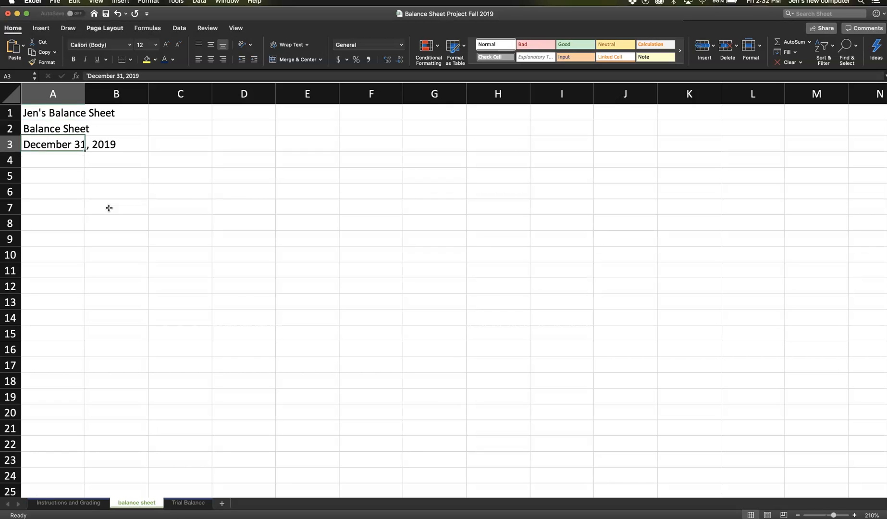
pyautogui.press('Up')
pyautogui.press('Up')
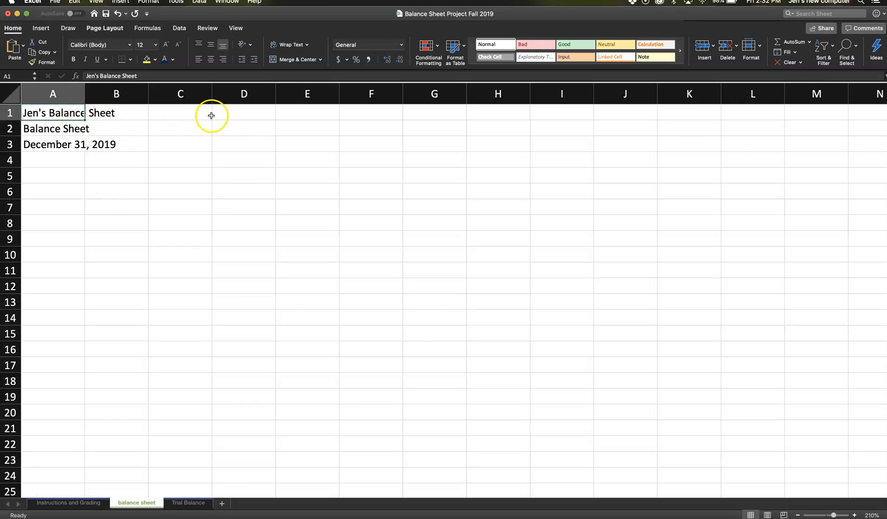
pyautogui.moveTo(71, 116); pyautogui.dragTo(206, 112)
pyautogui.hotkey('shift', 'Right')
pyautogui.hotkey('shift', 'Right')
pyautogui.hotkey('shift', 'Right')
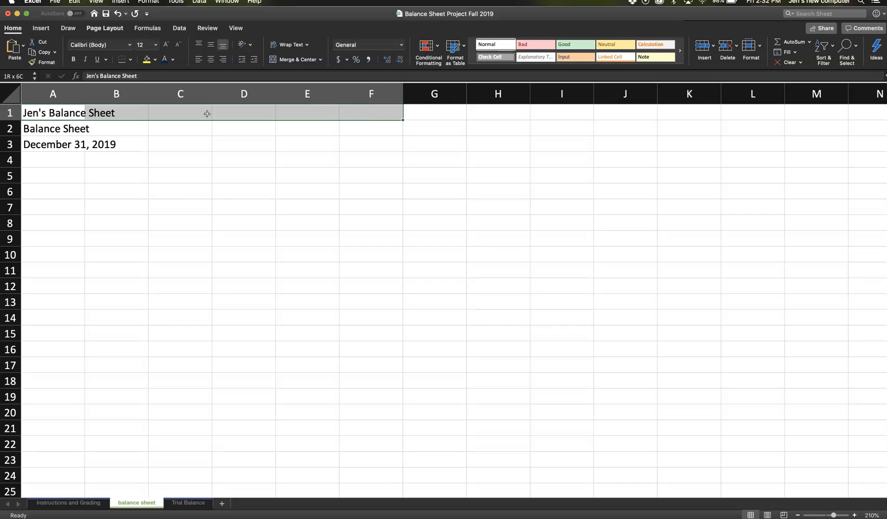
pyautogui.hotkey('shift', 'Right')
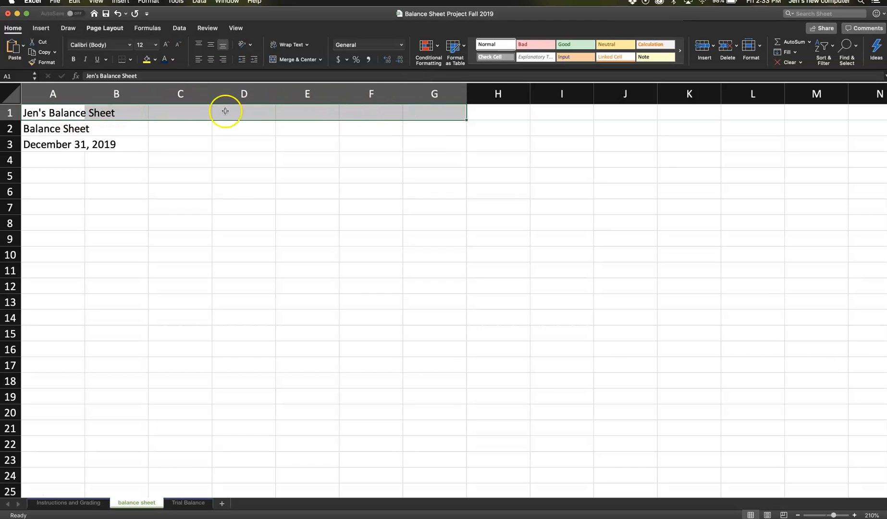
pyautogui.click(306, 60)
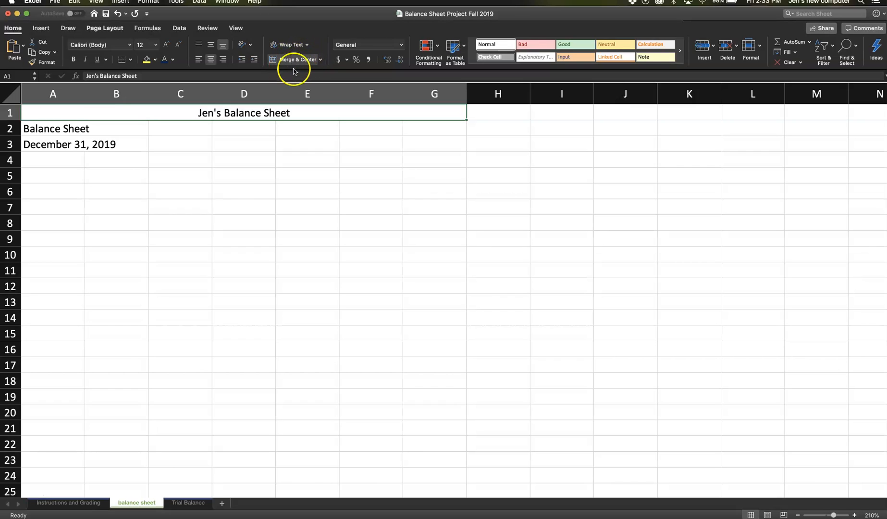
# - Merge and center the "Balance Sheet" heading in row 2 across A2:G2
pyautogui.click(50, 129)
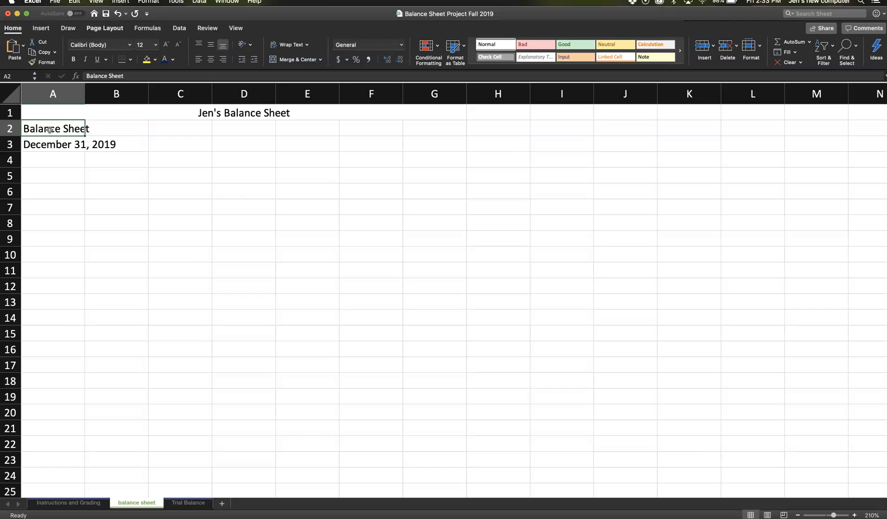
pyautogui.hotkey('shift', 'Right')
pyautogui.hotkey('shift', 'Right')
pyautogui.hotkey('shift', 'Right')
pyautogui.hotkey('shift', 'Right')
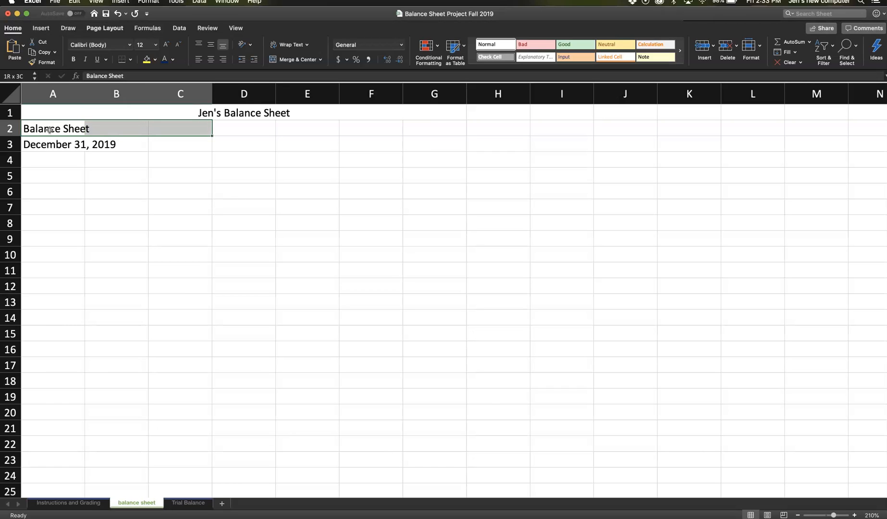
pyautogui.hotkey('shift', 'Right')
pyautogui.hotkey('shift', 'Right')
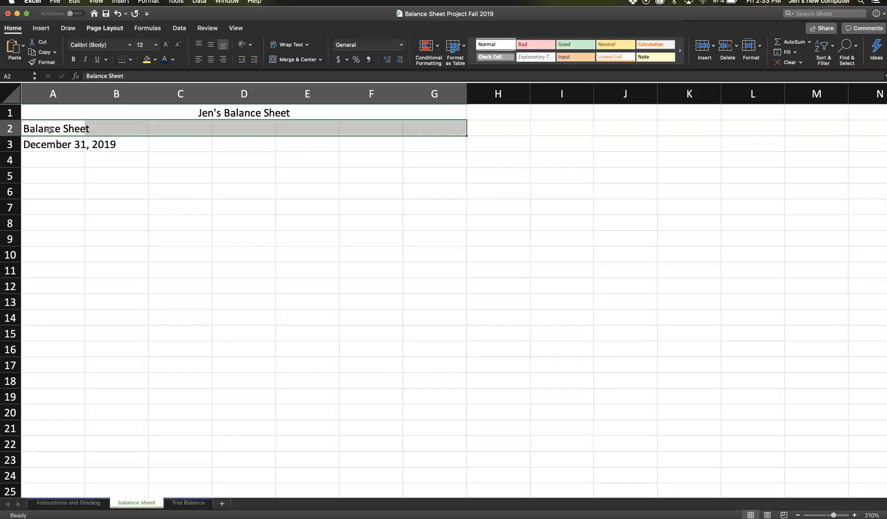
pyautogui.click(288, 60)
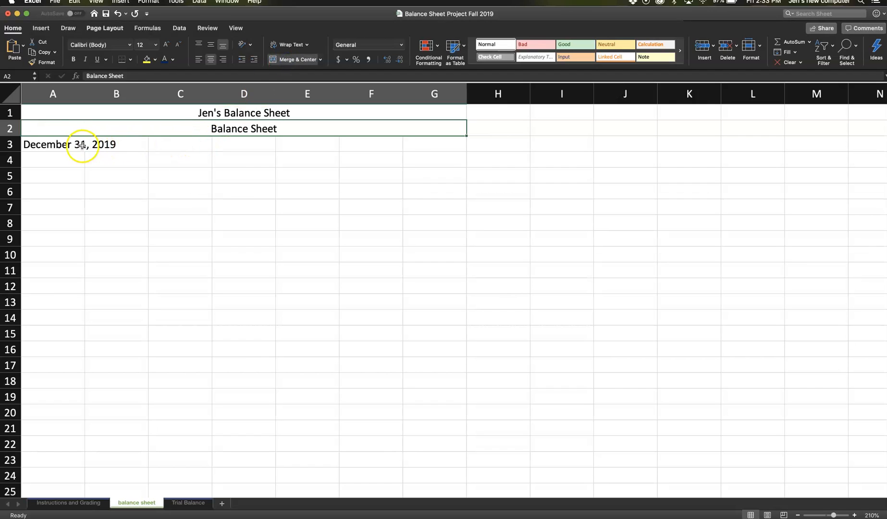
# - Merge and center the December 31, 2019 date line across A3:G3
pyautogui.click(56, 145)
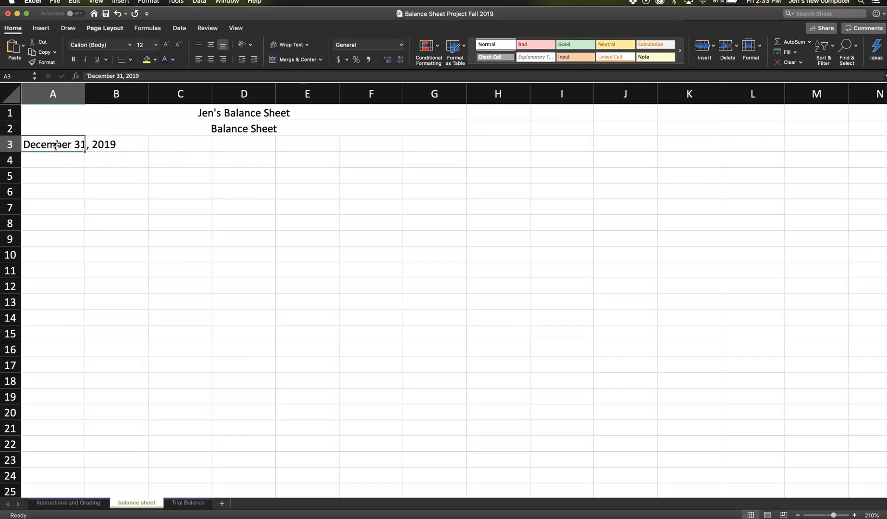
pyautogui.hotkey('shift', 'Right')
pyautogui.hotkey('shift', 'Right')
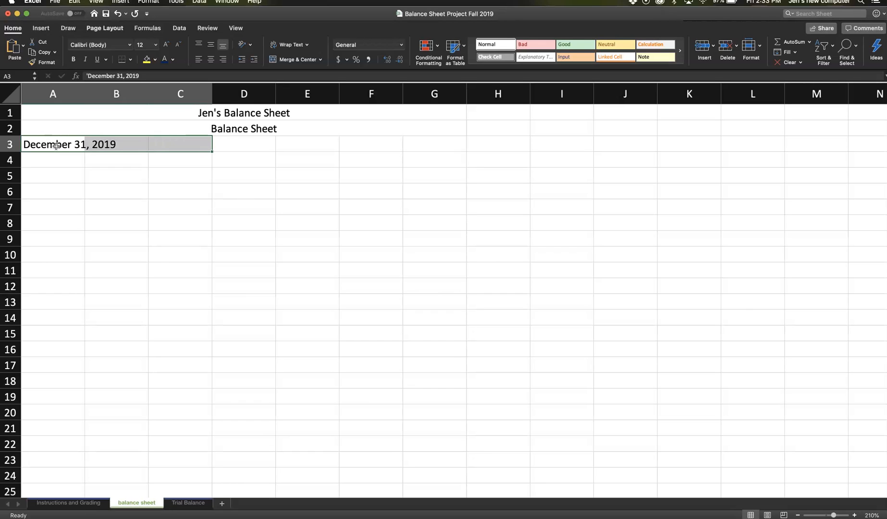
pyautogui.hotkey('shift', 'Right')
pyautogui.hotkey('shift', 'Right')
pyautogui.hotkey('shift', 'Right')
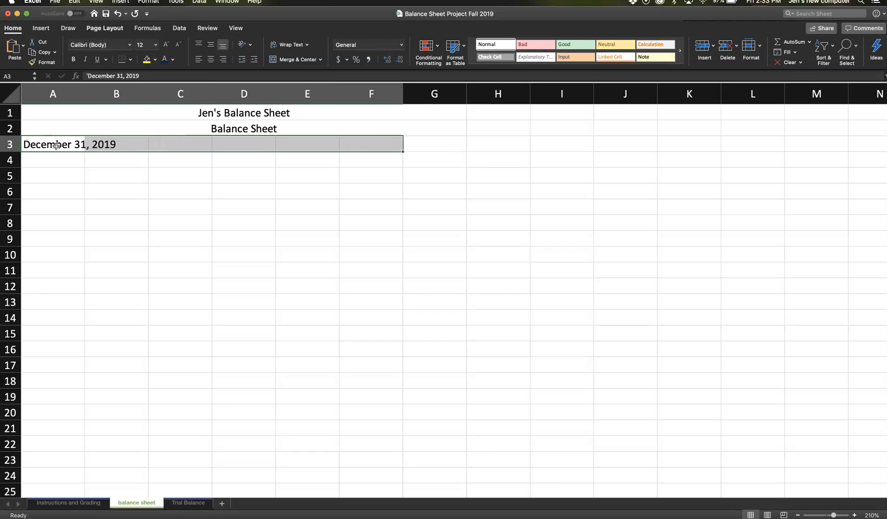
pyautogui.hotkey('shift', 'Right')
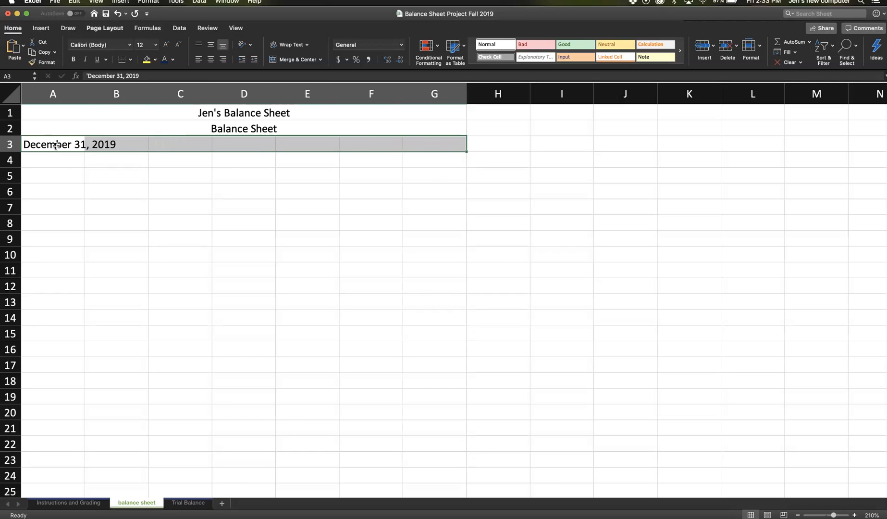
pyautogui.click(290, 59)
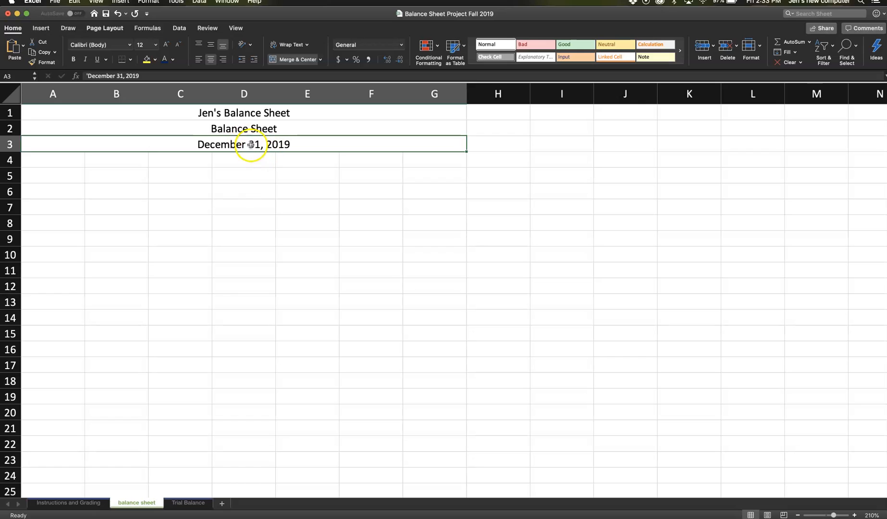
# - Enter the labels Assets, Cash and Accounts Receivable in cells A5 to A7
pyautogui.click(164, 170)
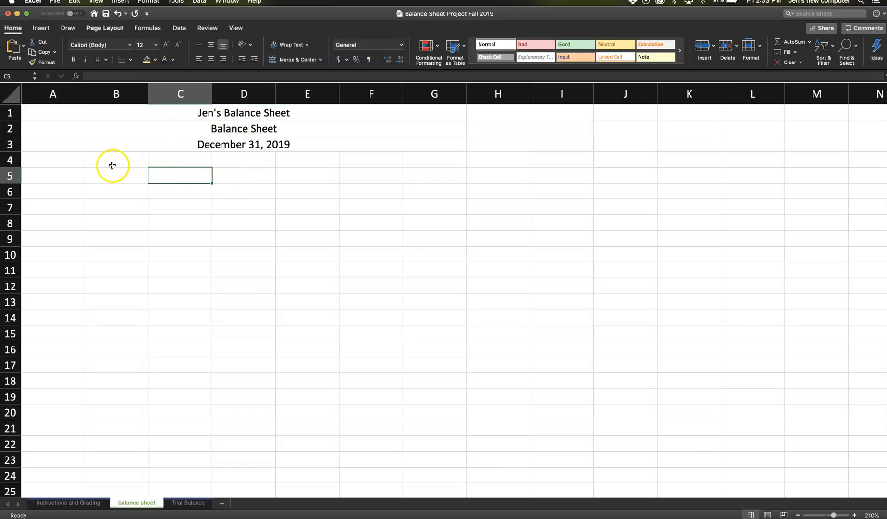
pyautogui.click(70, 173)
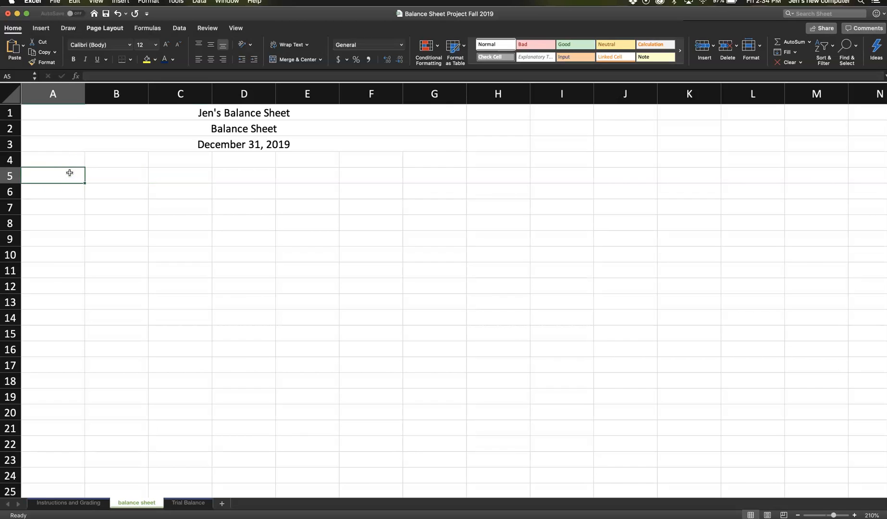
pyautogui.write('Assets')
pyautogui.press('Return')
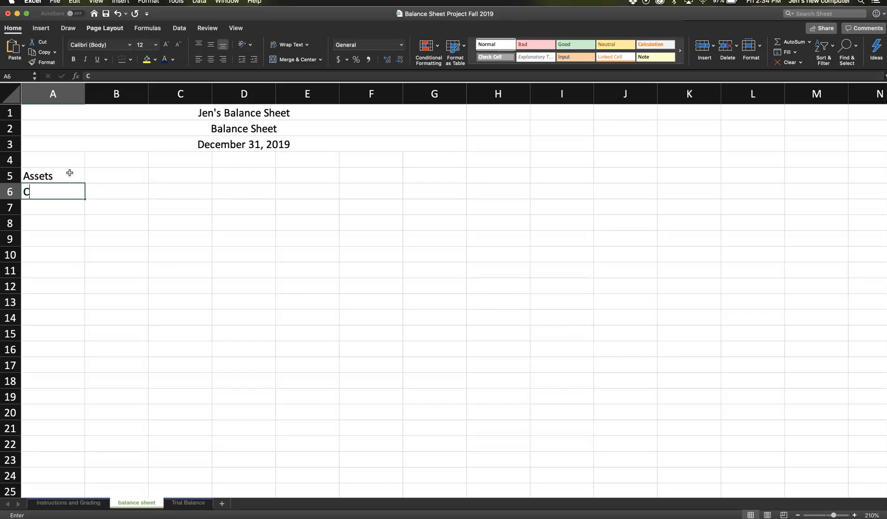
pyautogui.press('Return')
pyautogui.write('Accounts REceivabl')
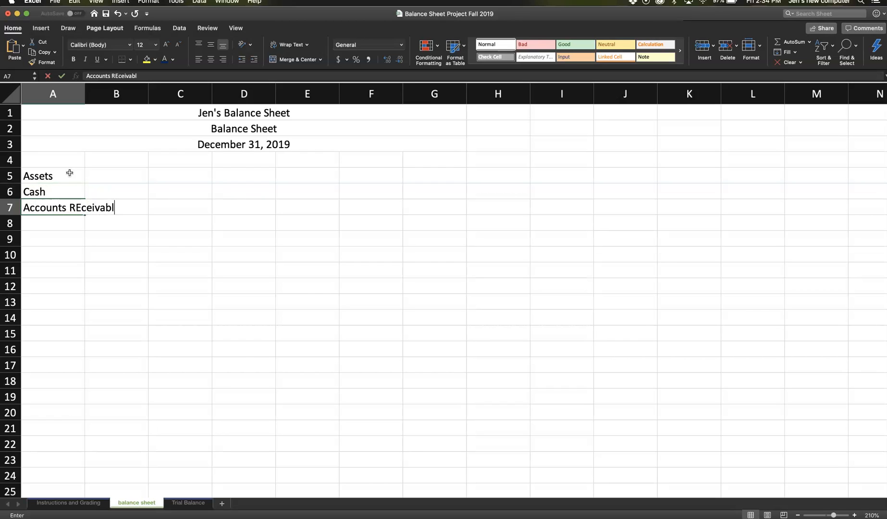
pyautogui.press('Return')
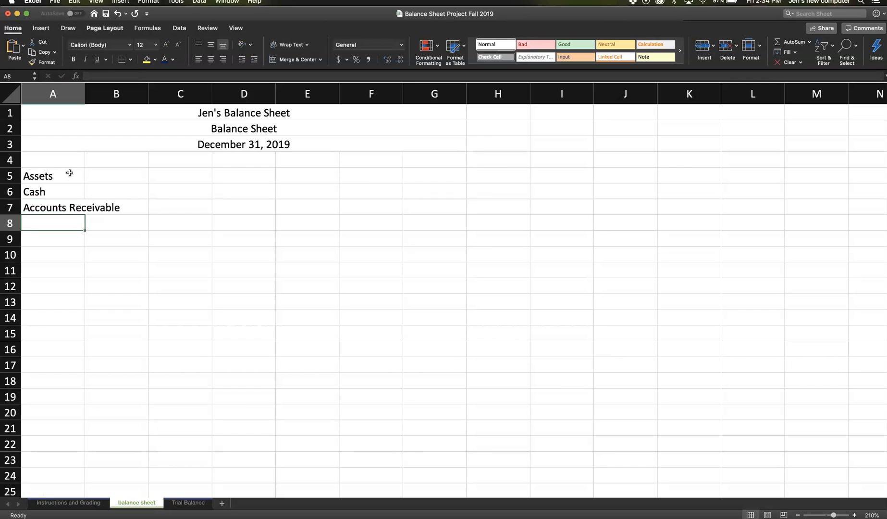
# - Widen column A so the full "Accounts Receivable" label fits in its cell
pyautogui.press('Up')
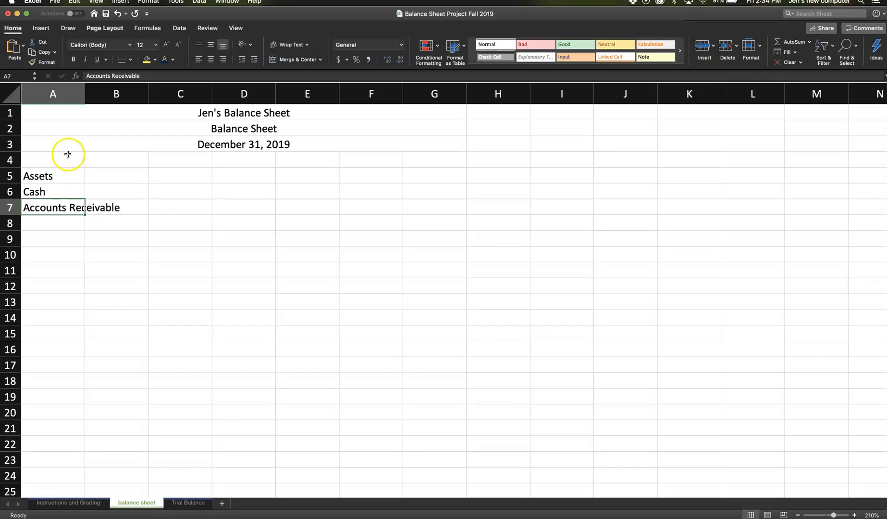
pyautogui.click(114, 208)
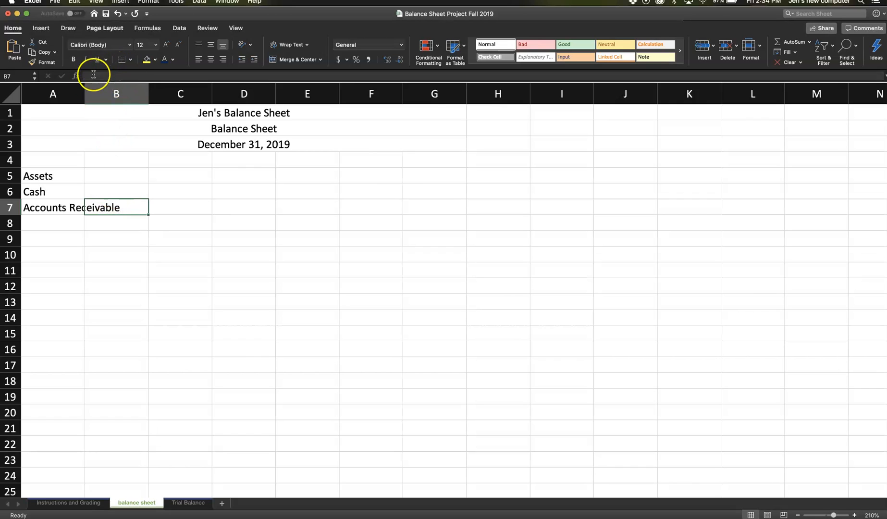
pyautogui.click(56, 207)
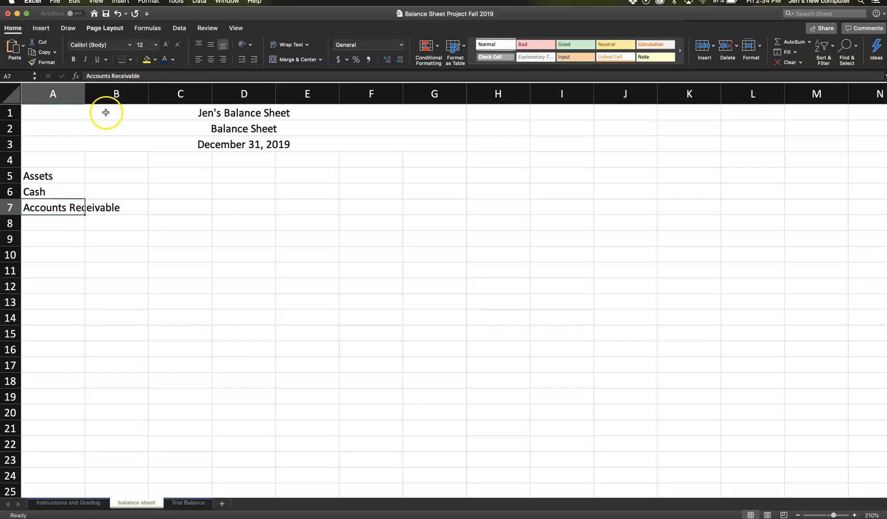
pyautogui.moveTo(83, 95); pyautogui.dragTo(127, 94)
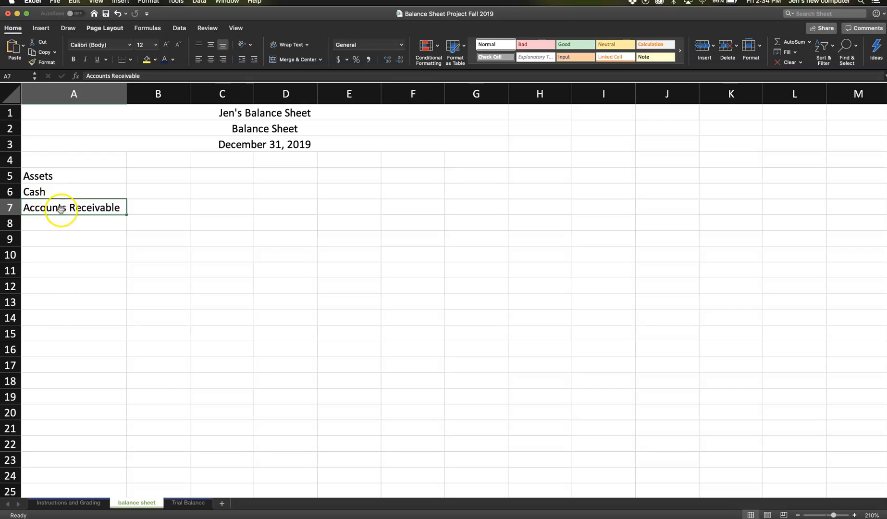
pyautogui.click(155, 178)
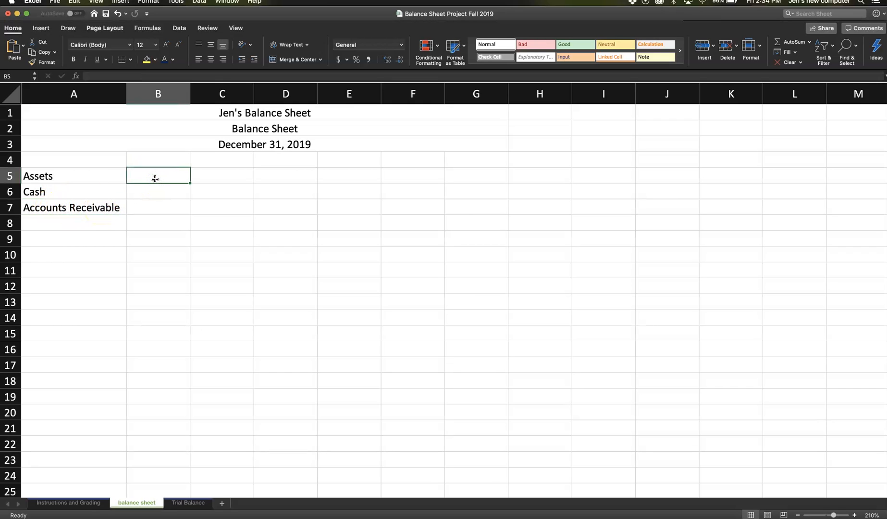
pyautogui.write('100')
pyautogui.press('Return')
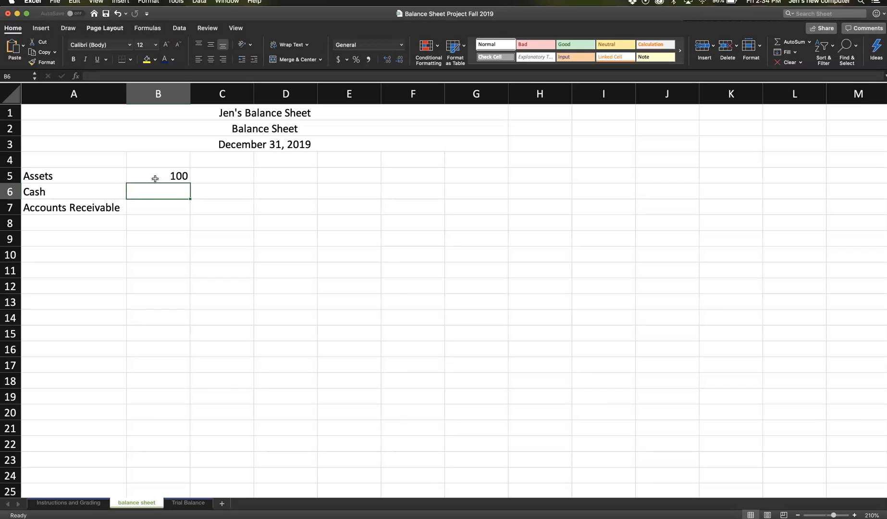
pyautogui.write('300')
pyautogui.press('Return')
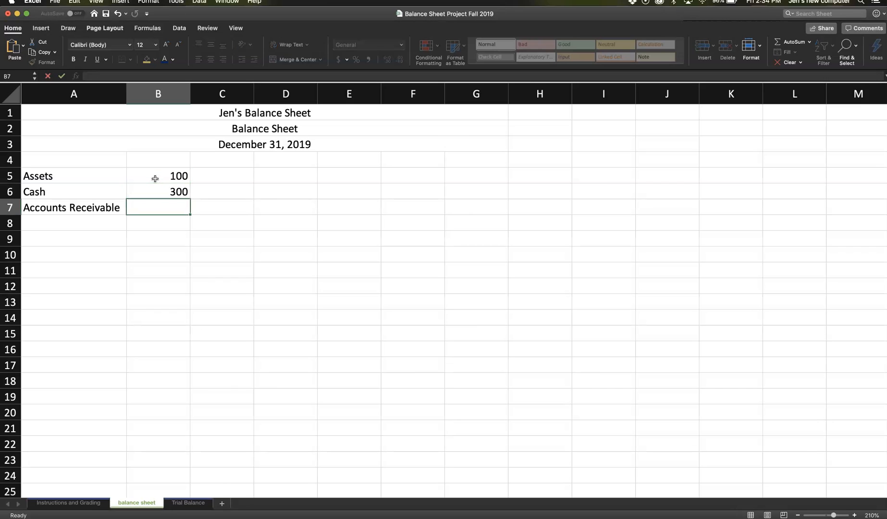
pyautogui.press('Up')
pyautogui.press('Up')
pyautogui.press('Delete')
# - Enter 100 for Cash in B6 and 1000 for Accounts Receivable in B7
pyautogui.press('Down')
pyautogui.write('100')
pyautogui.press('Return')
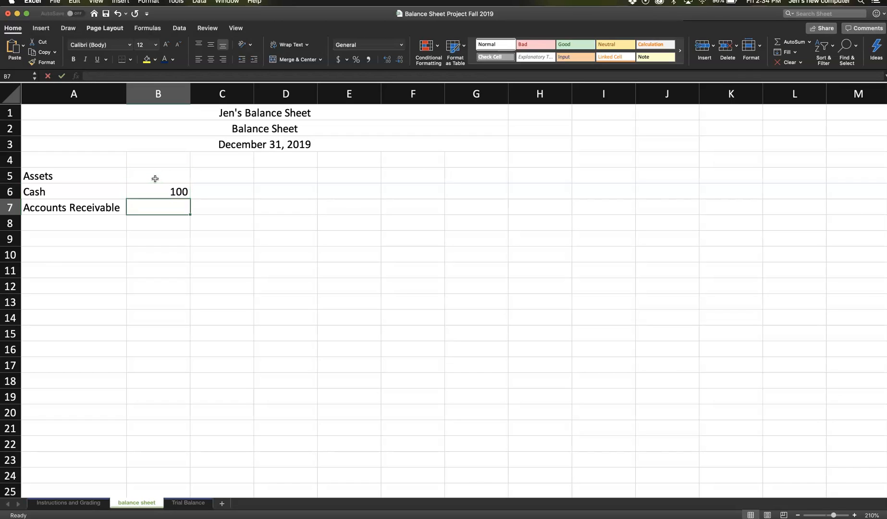
pyautogui.write('1000')
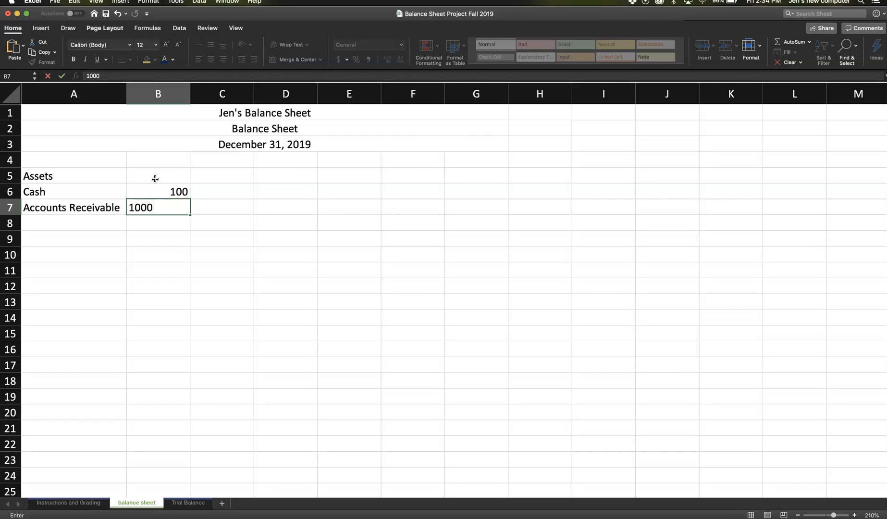
pyautogui.press('Return')
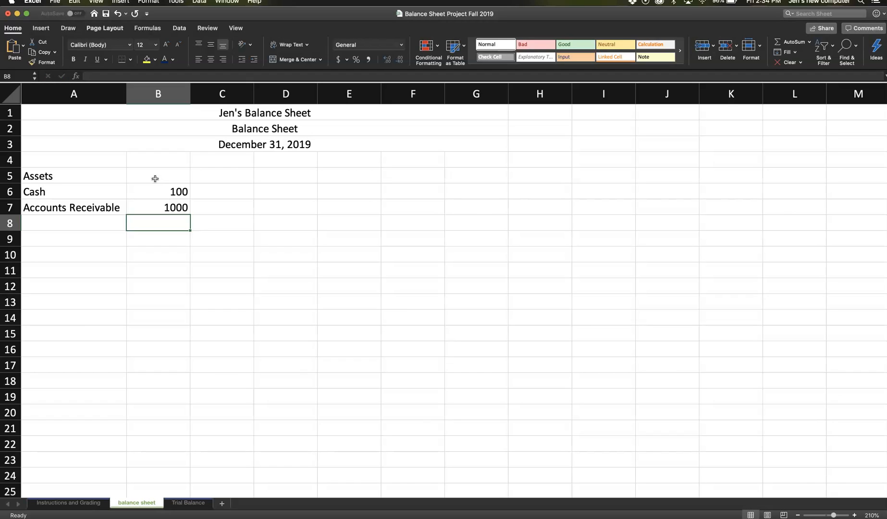
pyautogui.press('Up')
pyautogui.press('Up')
pyautogui.press('Up')
pyautogui.press('Down')
pyautogui.press('Down')
pyautogui.press('Down')
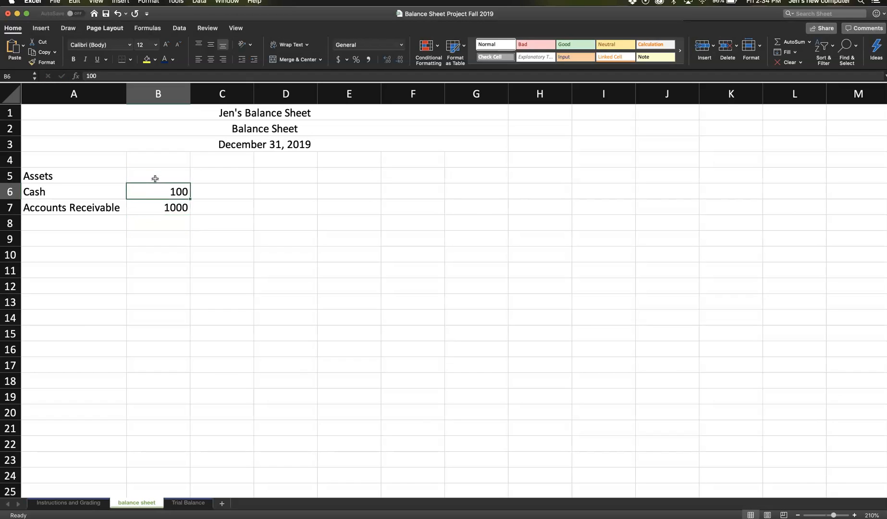
pyautogui.press('Up')
pyautogui.press('Up')
# - Format the whole worksheet's numbers with the comma style and reduce them to no decimal places
pyautogui.click(162, 198)
pyautogui.click(13, 99)
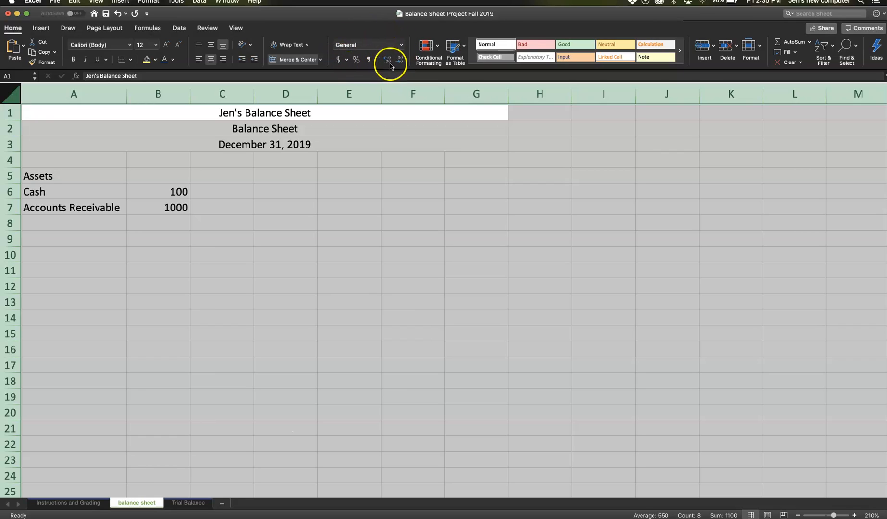
pyautogui.click(368, 60)
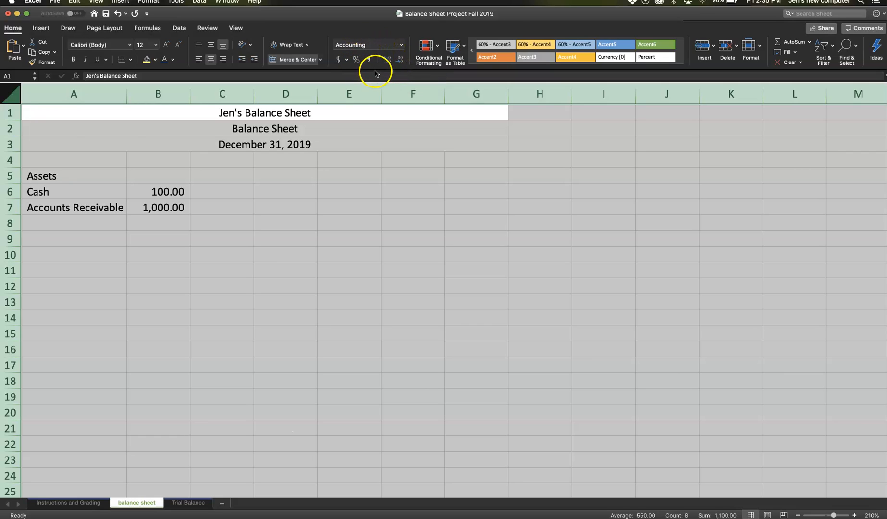
pyautogui.click(398, 60)
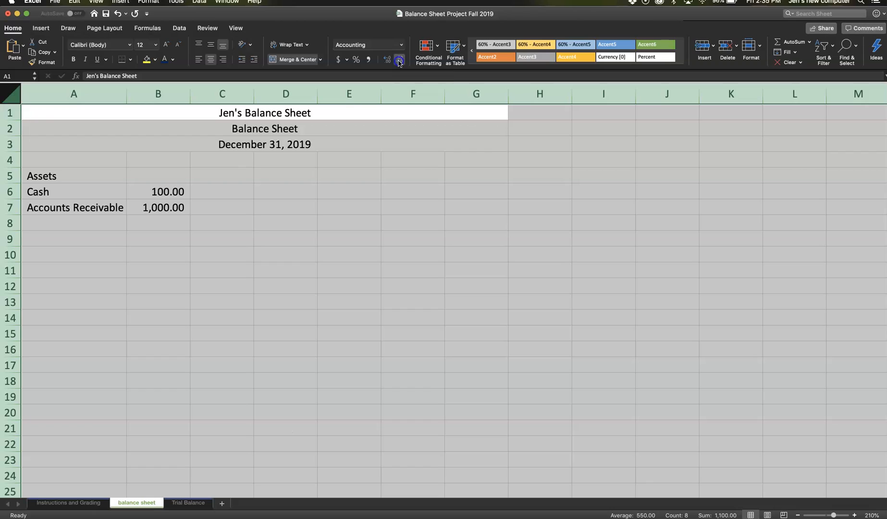
pyautogui.click(399, 61)
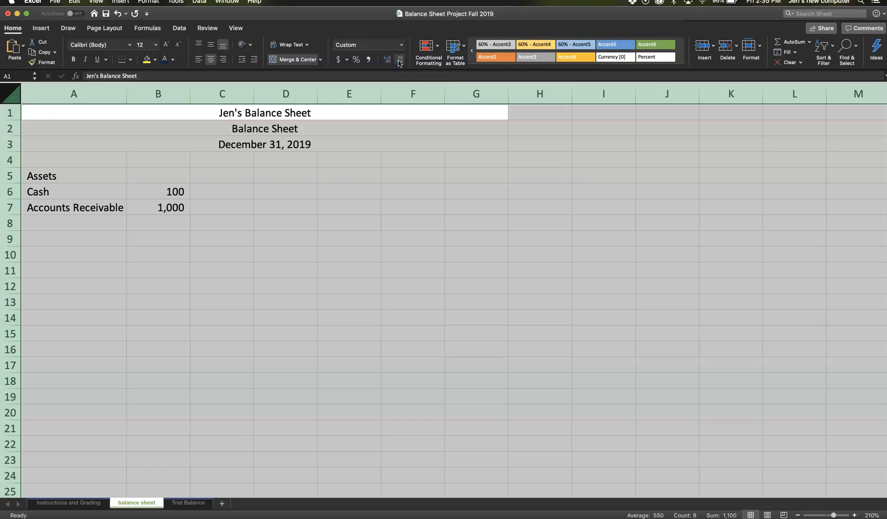
# - Enter 55000 in B8 and 4000 in B9 beneath the Accounts Receivable amount
pyautogui.click(180, 220)
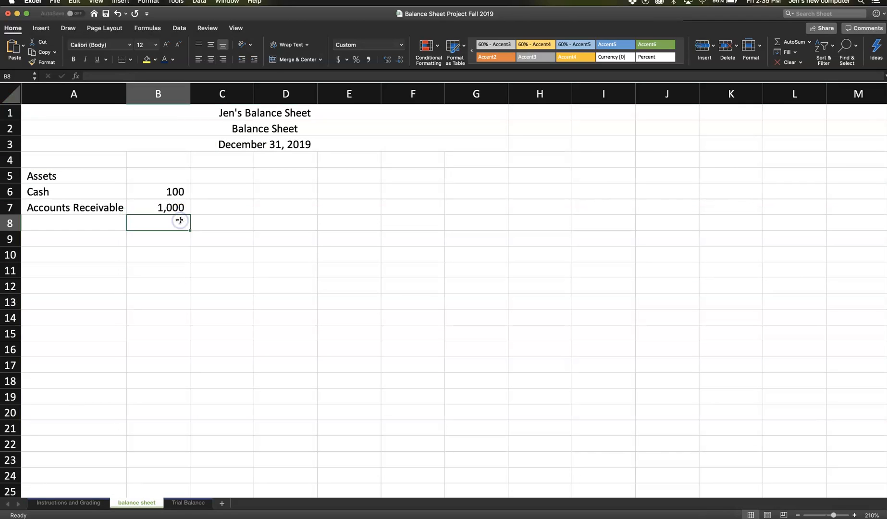
pyautogui.write('55000')
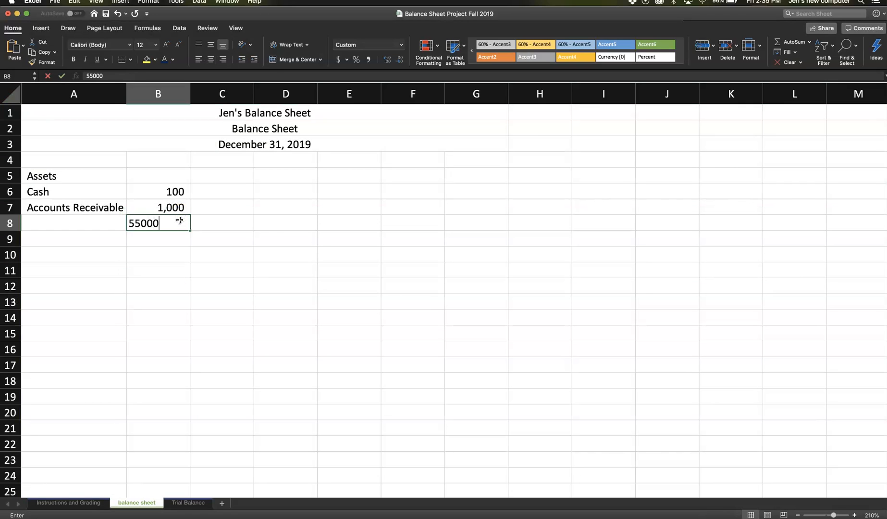
pyautogui.press('Return')
pyautogui.write('4,000')
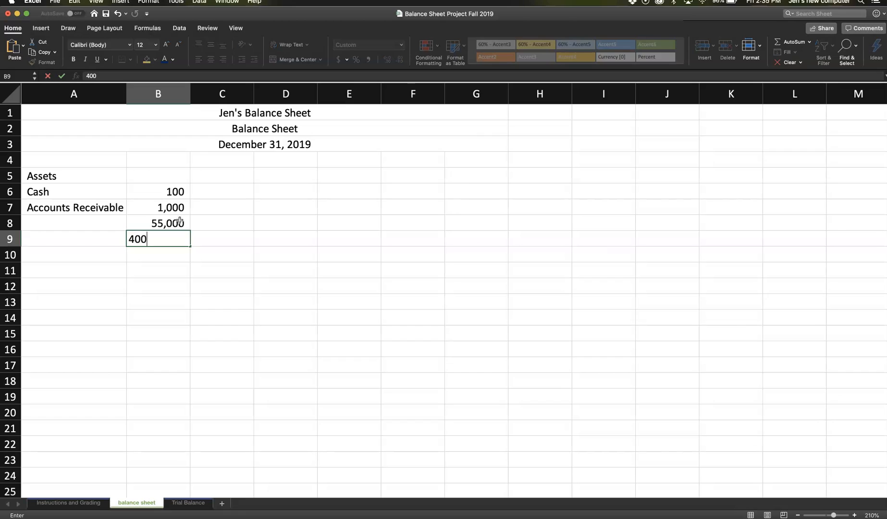
pyautogui.press('Return')
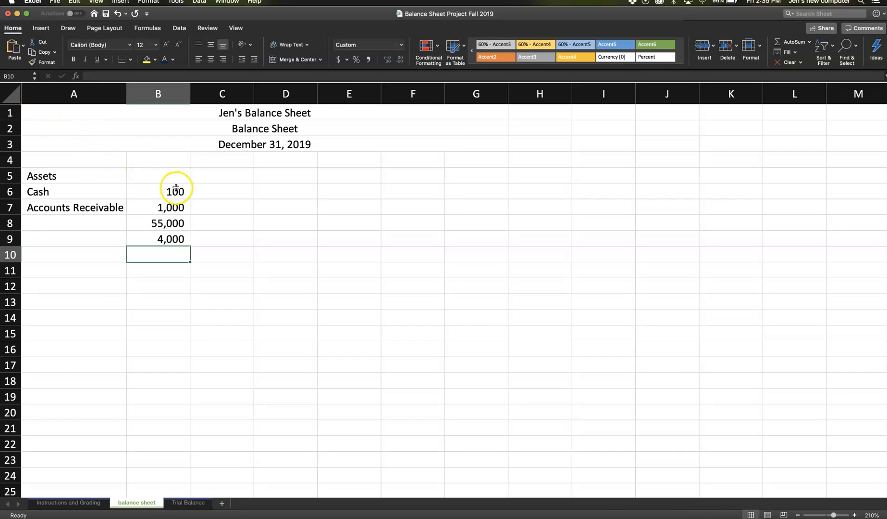
# - Apply the dollar accounting format to B9 and reduce it to no decimal places
pyautogui.click(169, 239)
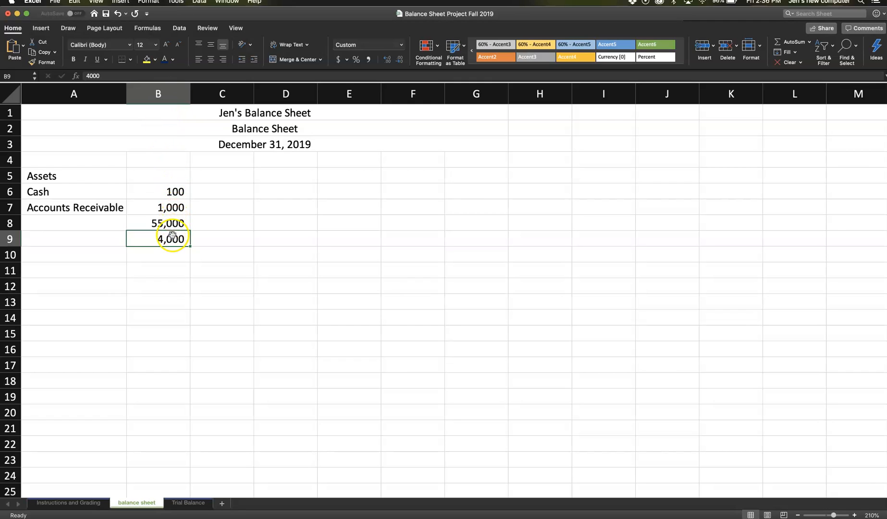
pyautogui.click(338, 59)
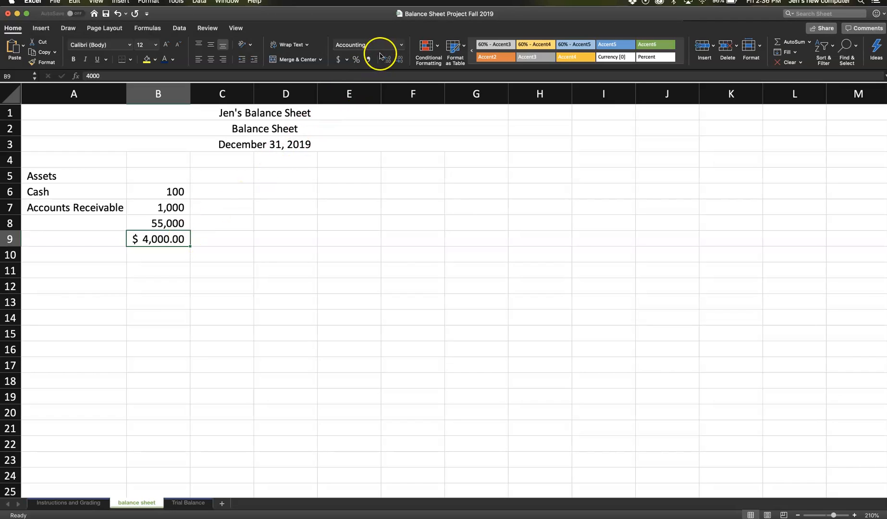
pyautogui.click(398, 59)
pyautogui.click(398, 59)
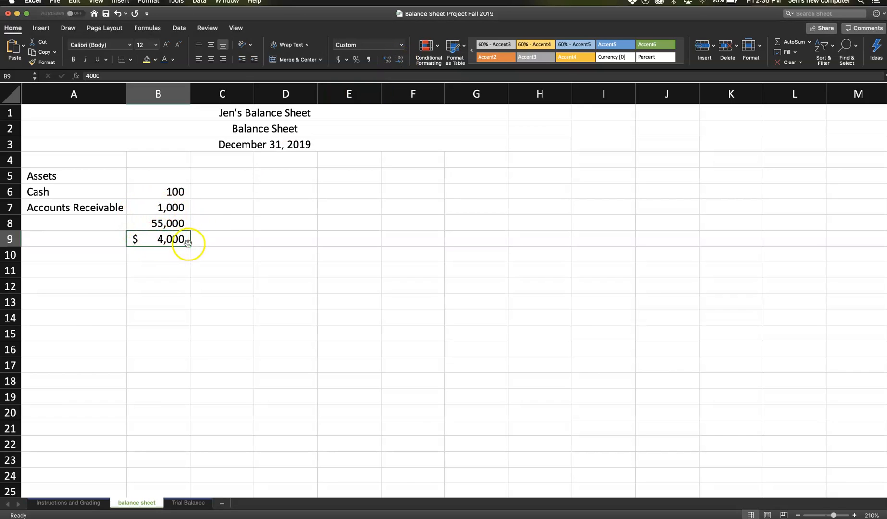
# - Try the percent style on B9 and return the cell to the dollar accounting format
pyautogui.click(356, 60)
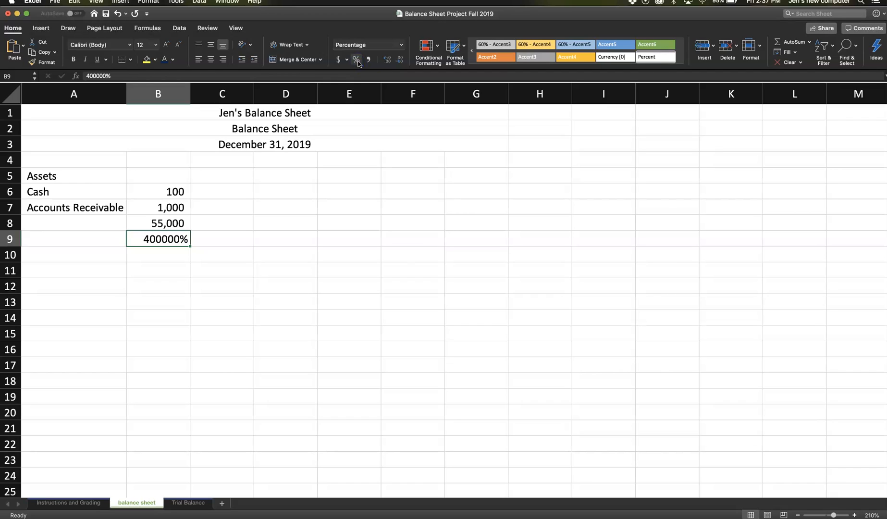
pyautogui.click(339, 59)
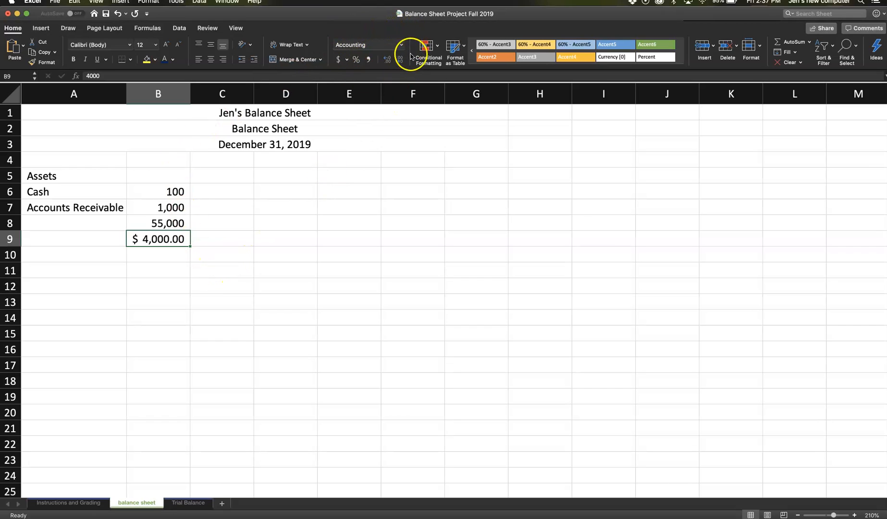
pyautogui.rightClick(152, 238)
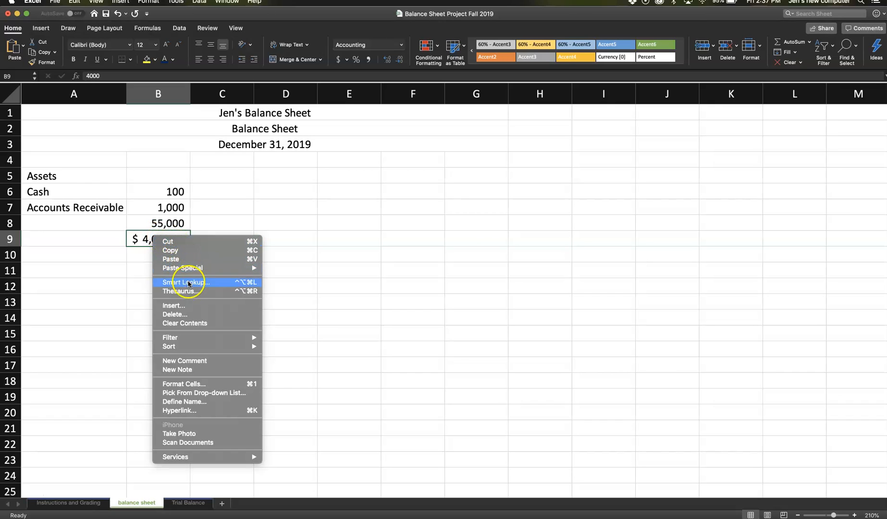
pyautogui.click(200, 384)
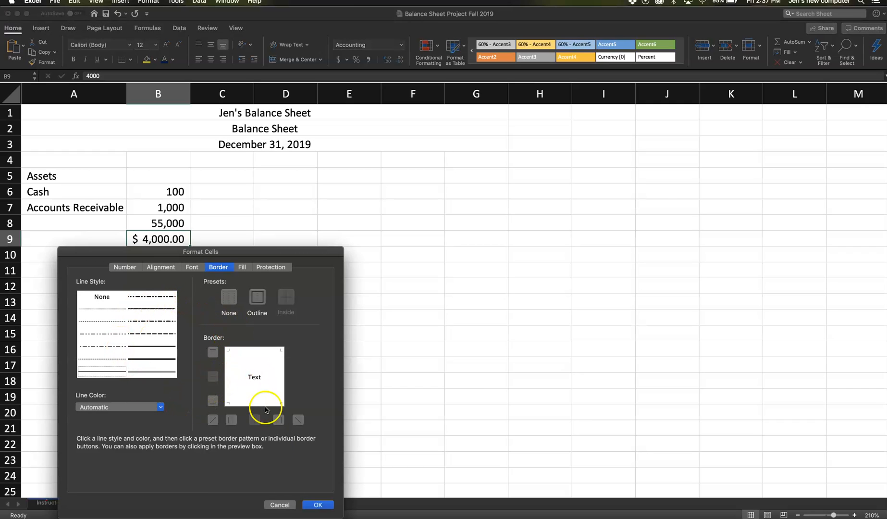
pyautogui.click(285, 505)
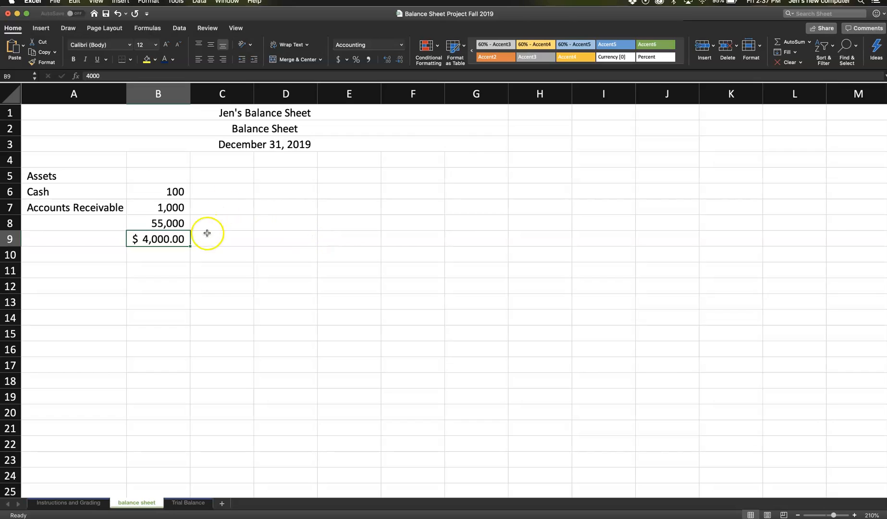